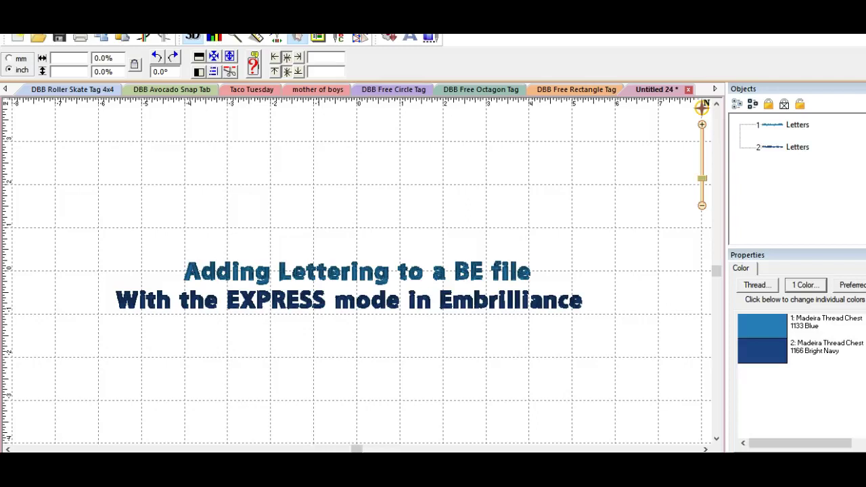
# Switch from Embrilliance Express to the Facebook group post offering free shape tags.
pyautogui.click(95, 416)
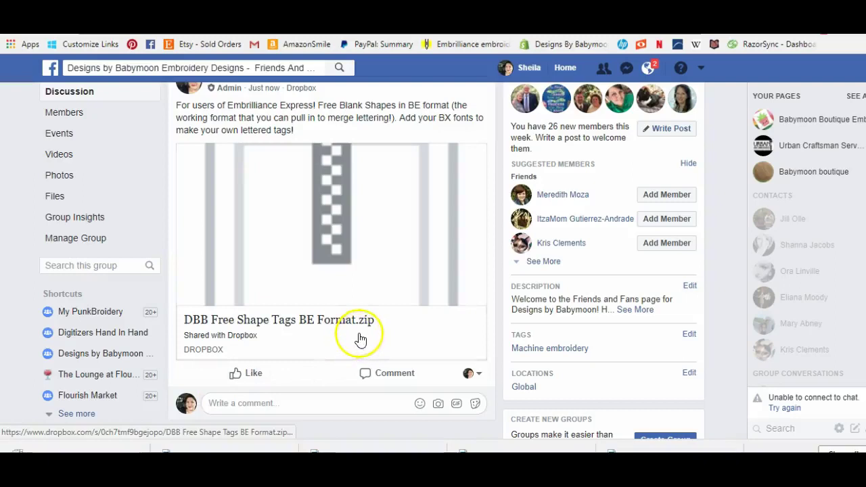
# Download the DBB Free Shape Tags BE Format.zip file from the group post's Dropbox link.
pyautogui.click(197, 326)
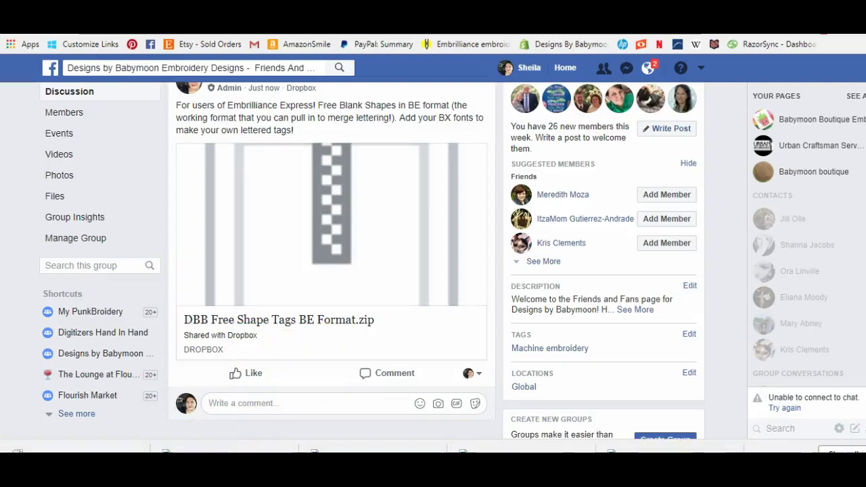
pyautogui.moveTo(287, 452)
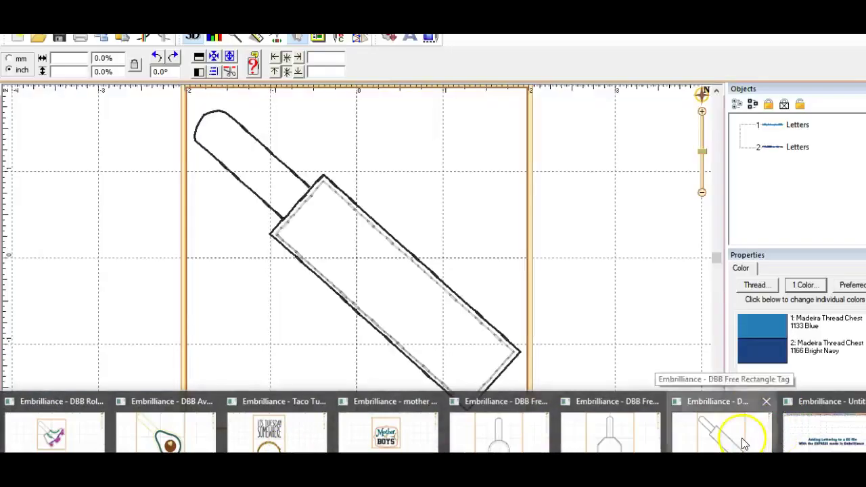
# Return to Embrilliance and view the Circle and Octagon tag designs, ending on the Rectangle Tag.
pyautogui.click(784, 426)
pyautogui.click(742, 440)
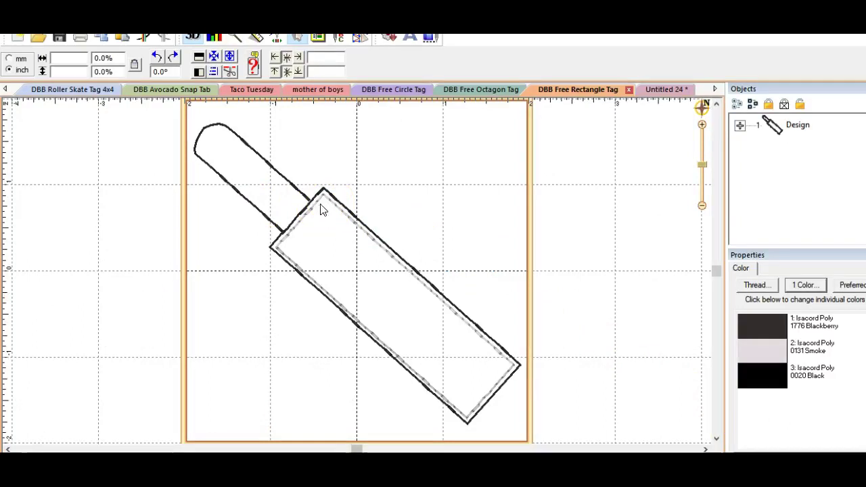
pyautogui.click(402, 95)
pyautogui.click(400, 90)
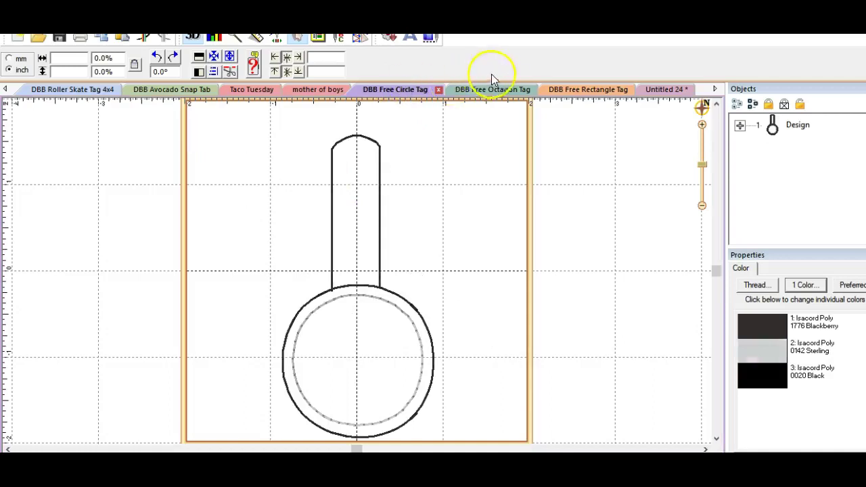
pyautogui.click(498, 90)
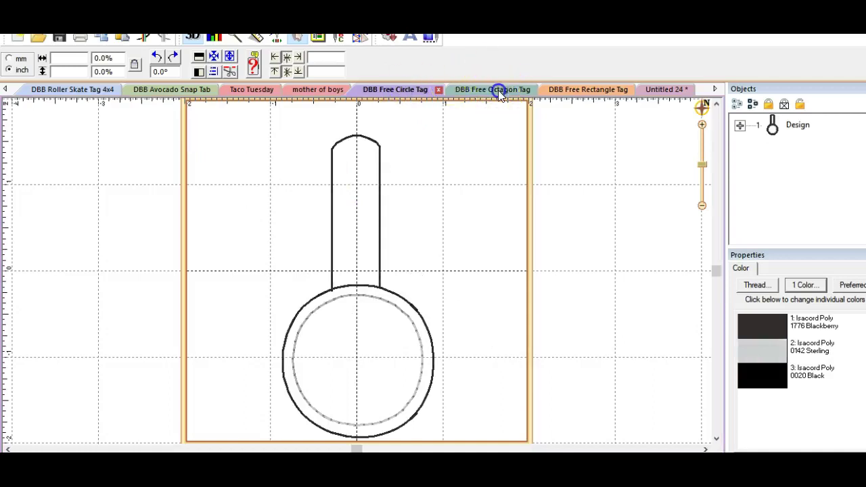
pyautogui.click(586, 91)
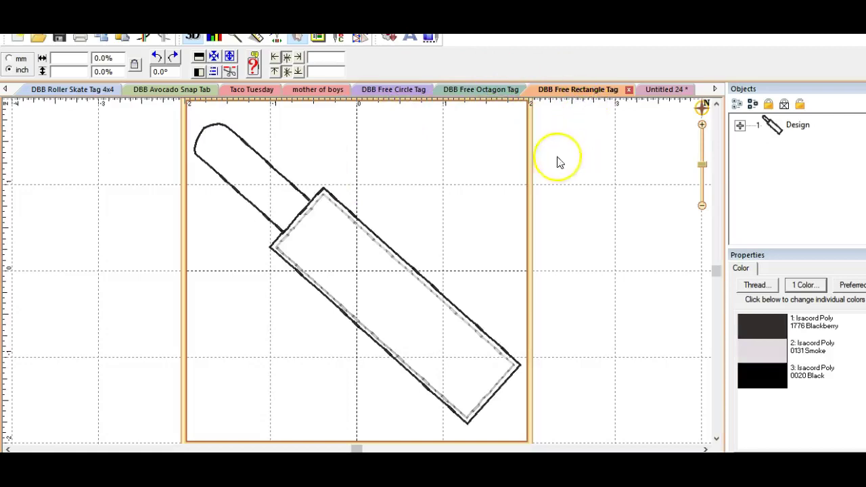
# Add ABC lettering to the rectangle tag and set its font to DBJJ Marnie Half Inch.
pyautogui.click(409, 38)
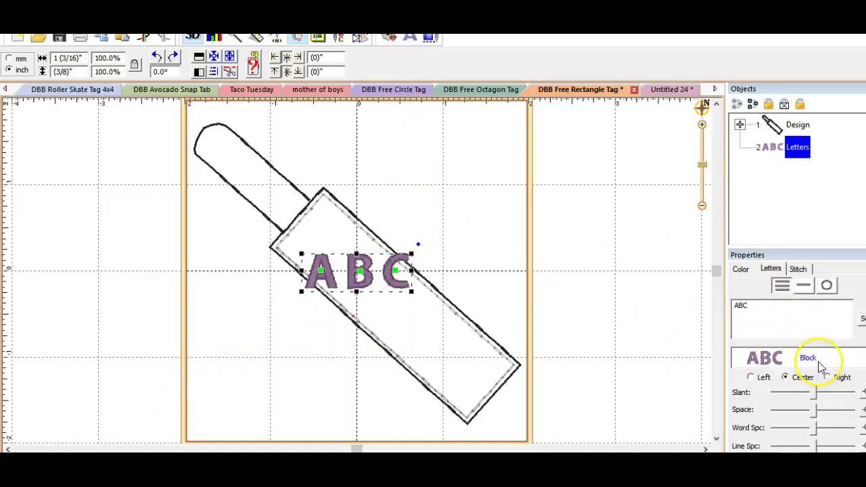
pyautogui.click(846, 357)
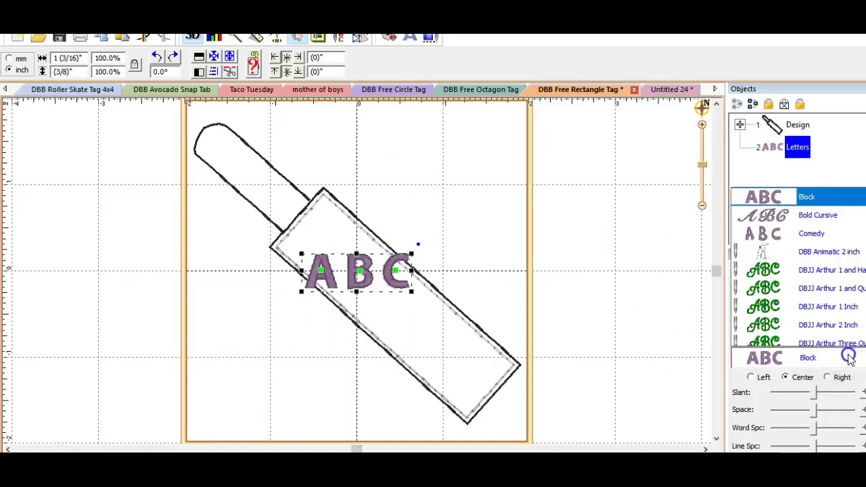
pyautogui.scroll(-1, 846, 323)
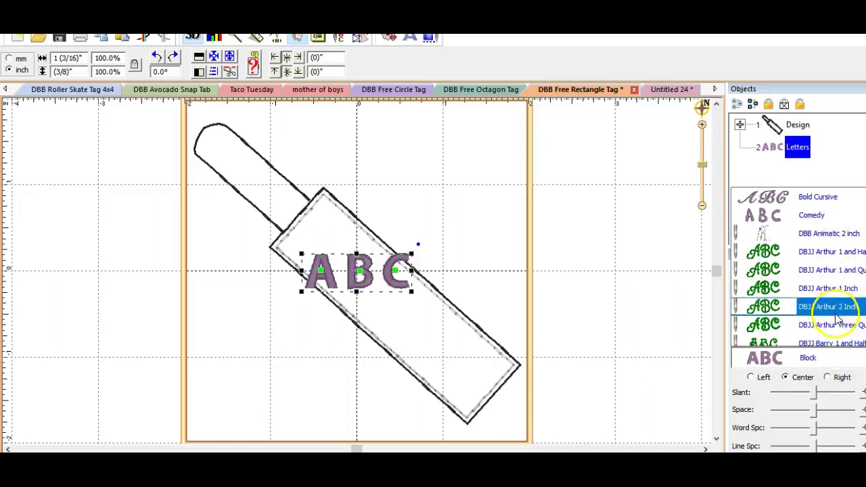
pyautogui.scroll(-2, 838, 316)
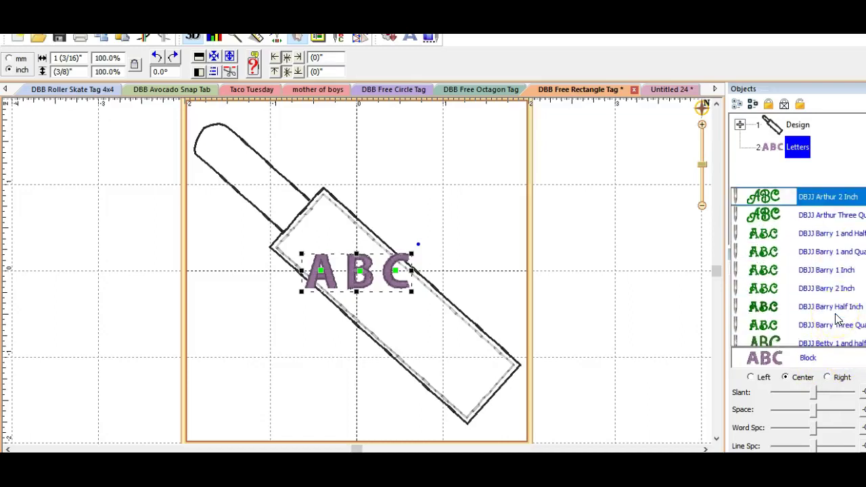
pyautogui.scroll(-2, 837, 318)
pyautogui.scroll(-1, 837, 318)
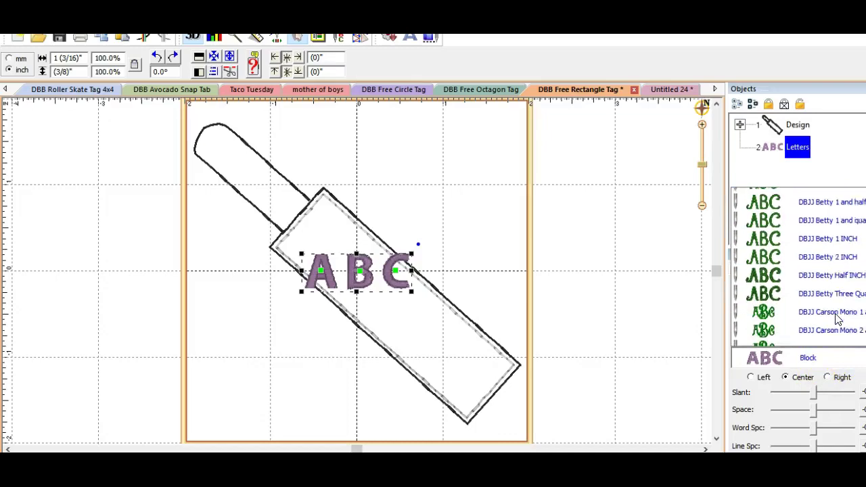
pyautogui.click(838, 269)
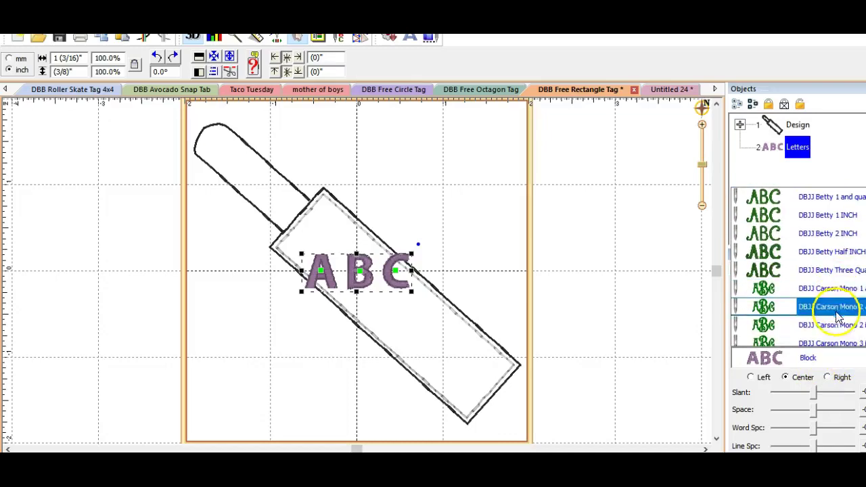
pyautogui.scroll(-6, 837, 311)
pyautogui.scroll(-3, 837, 317)
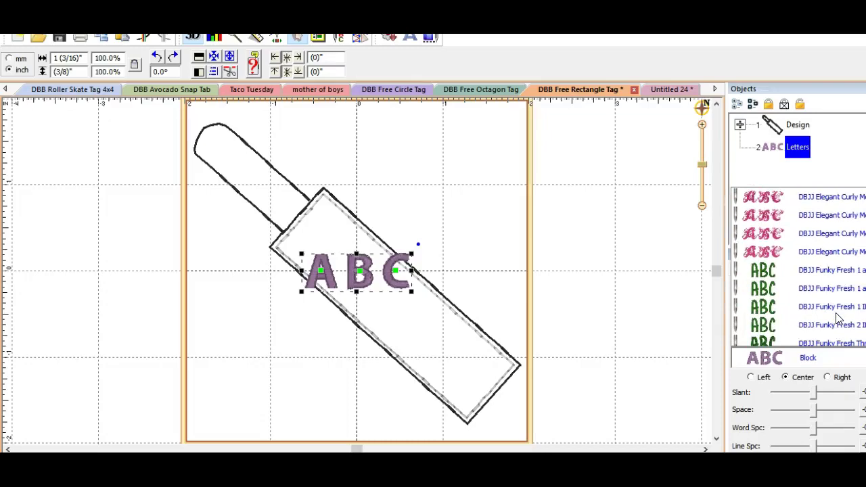
pyautogui.scroll(-4, 837, 318)
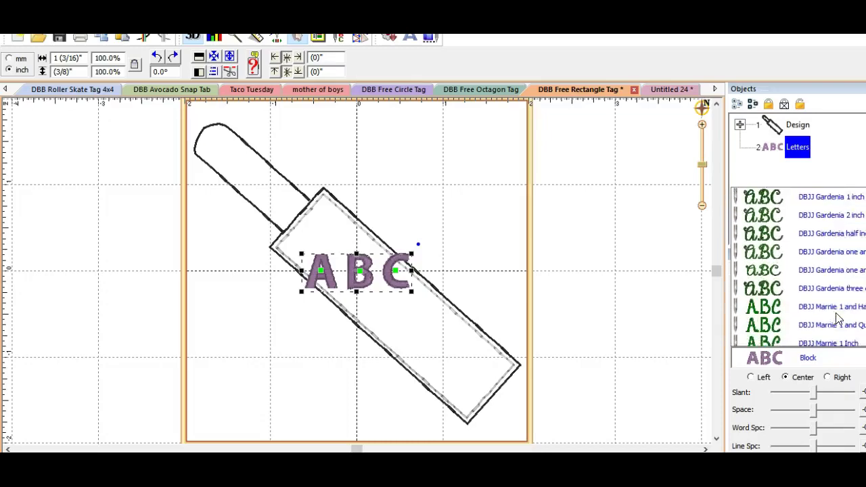
pyautogui.scroll(-4, 837, 318)
pyautogui.click(831, 269)
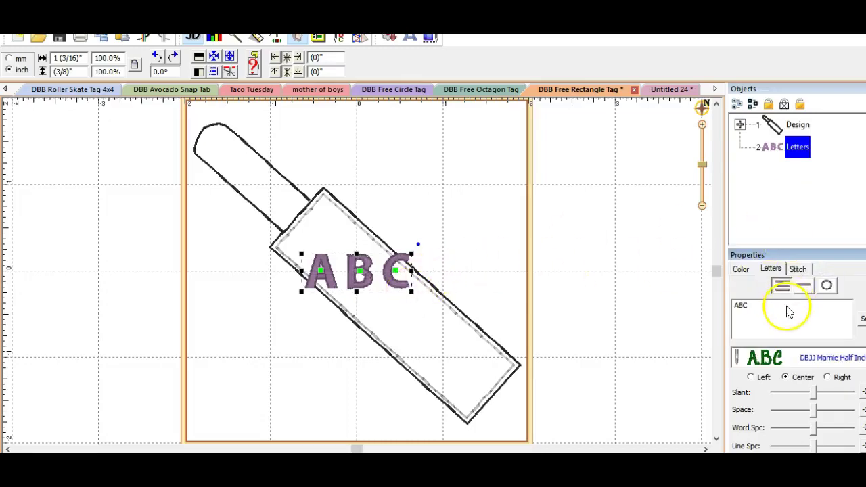
# Replace the ABC lettering text with 'Grandma'.
pyautogui.moveTo(775, 305); pyautogui.dragTo(719, 306)
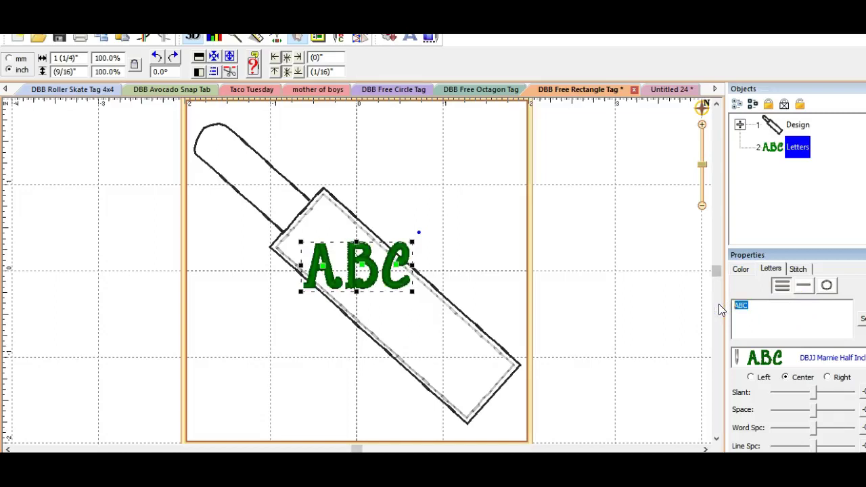
pyautogui.write('Grandma')
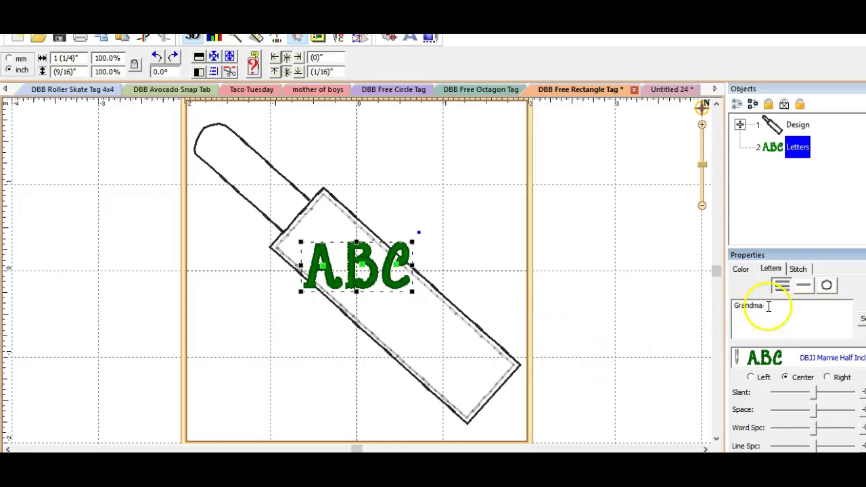
pyautogui.click(861, 318)
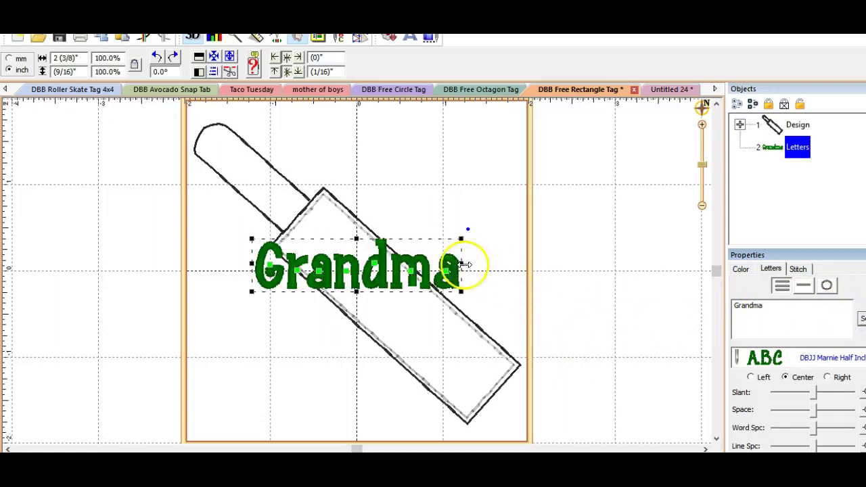
# Widen Grandma to about 153%, rotate it -40.5°, and move it into the tag.
pyautogui.moveTo(461, 264); pyautogui.dragTo(498, 262)
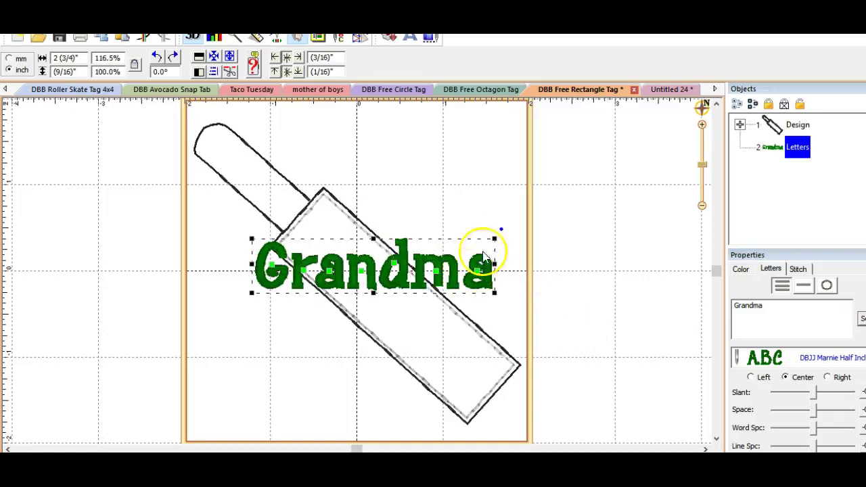
pyautogui.moveTo(502, 228); pyautogui.dragTo(480, 313)
pyautogui.moveTo(257, 212); pyautogui.dragTo(383, 318)
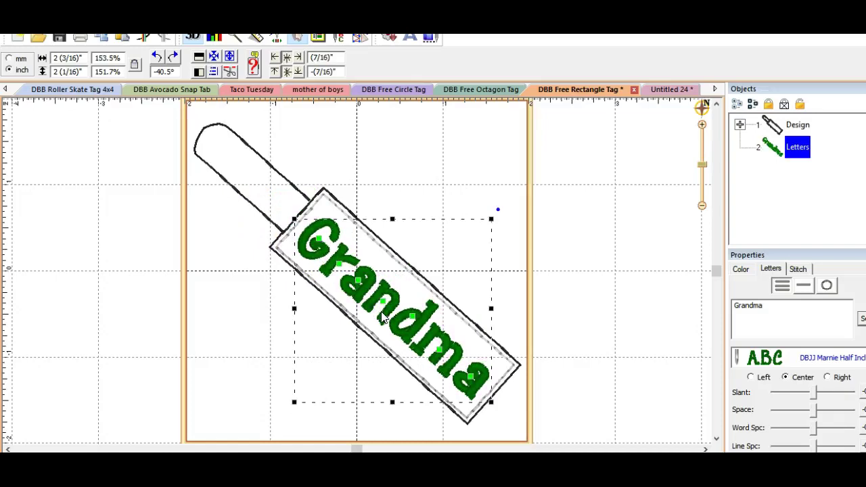
# Save the design as the PES stitch file 'Grandma tag'.
pyautogui.click(580, 273)
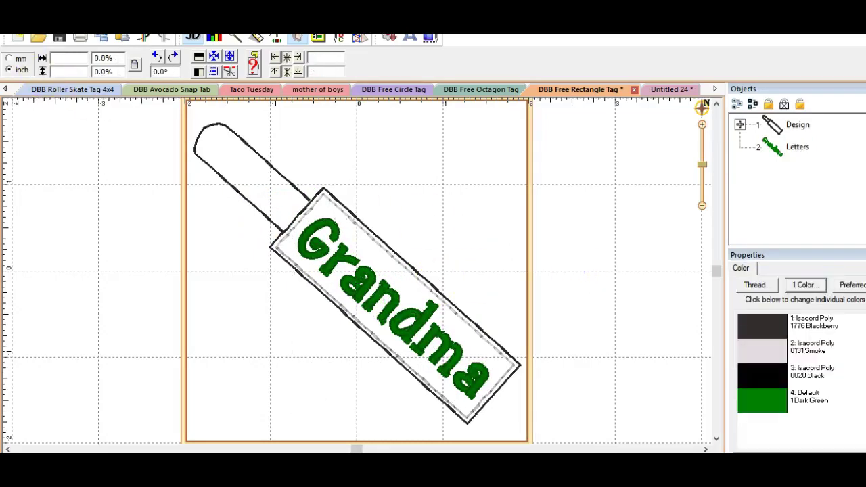
pyautogui.hotkey('alt', 'f')
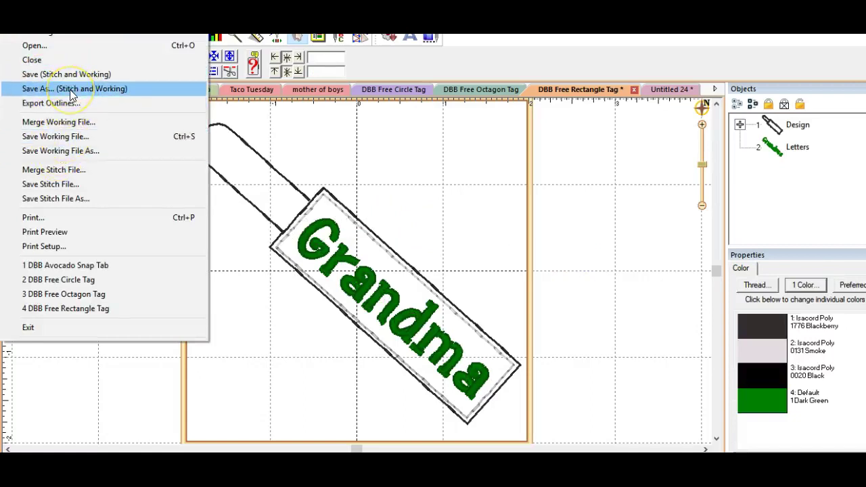
pyautogui.click(65, 199)
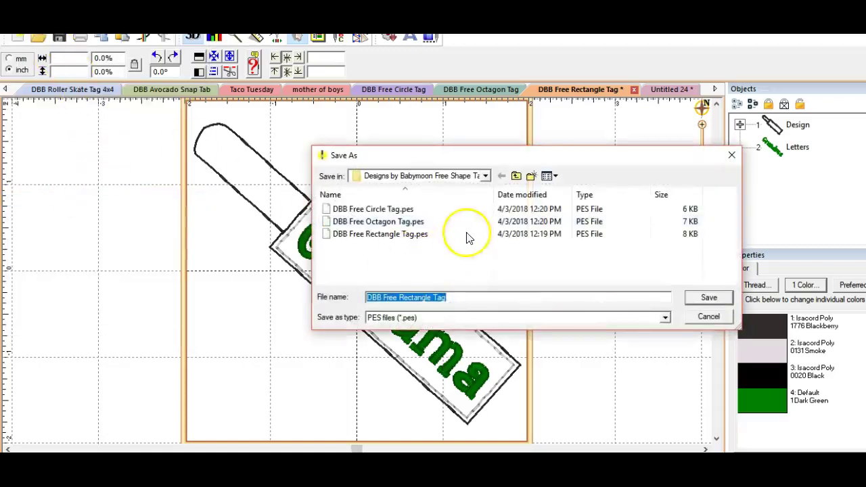
pyautogui.click(488, 298)
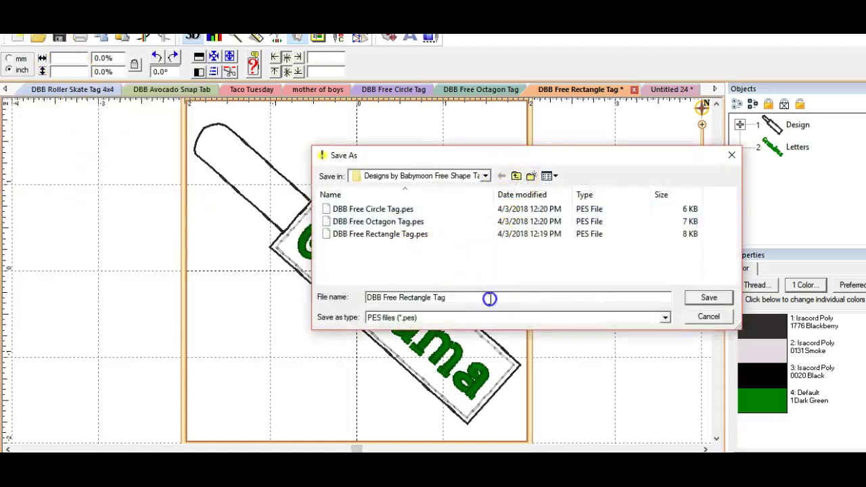
pyautogui.moveTo(489, 299); pyautogui.dragTo(318, 291)
pyautogui.write('G')
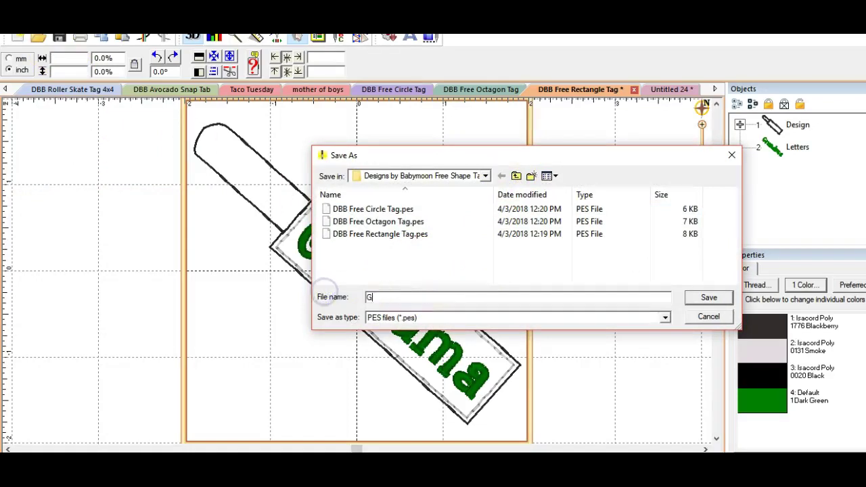
pyautogui.write('randma tag')
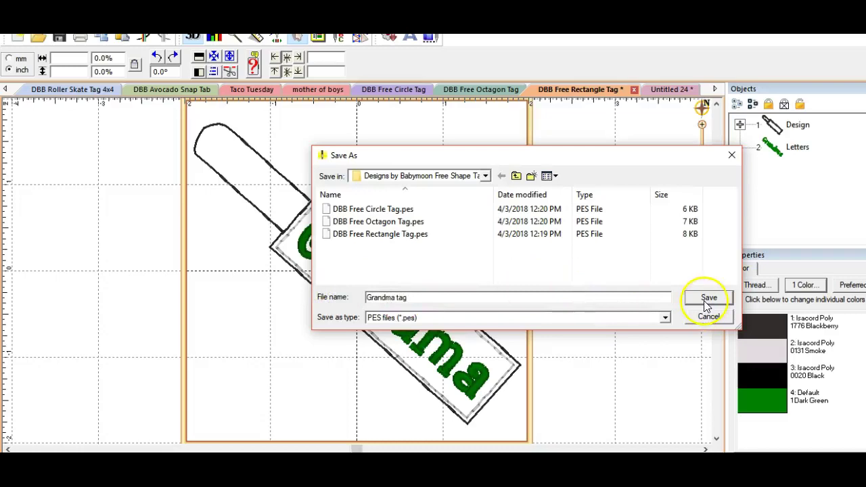
pyautogui.click(405, 323)
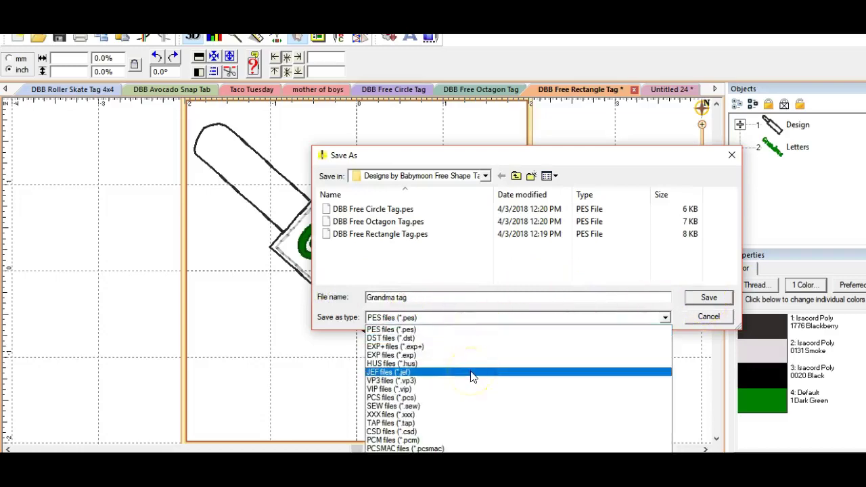
pyautogui.click(404, 328)
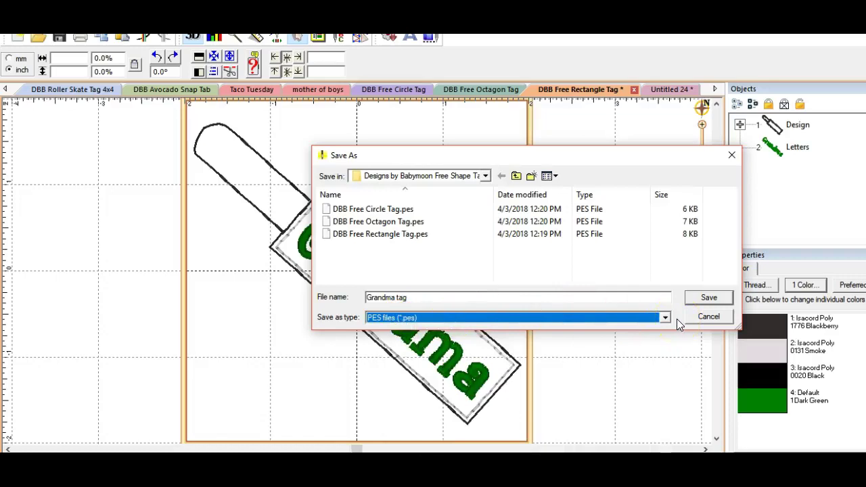
pyautogui.click(706, 302)
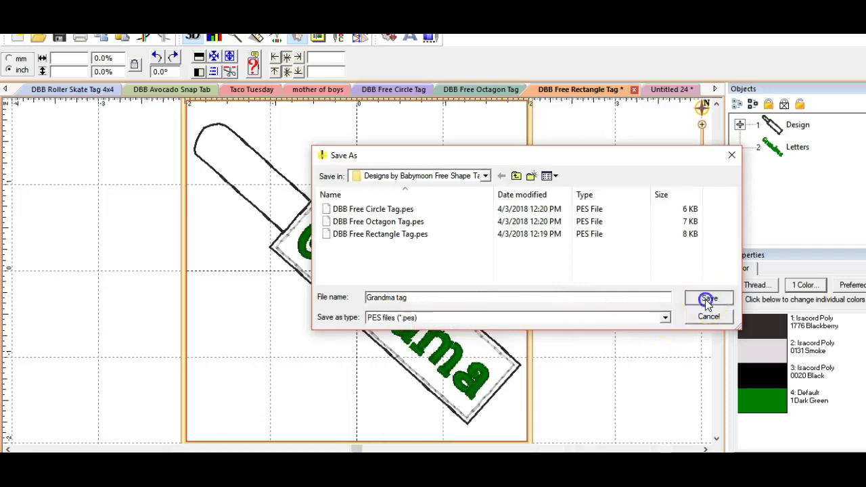
pyautogui.click(585, 284)
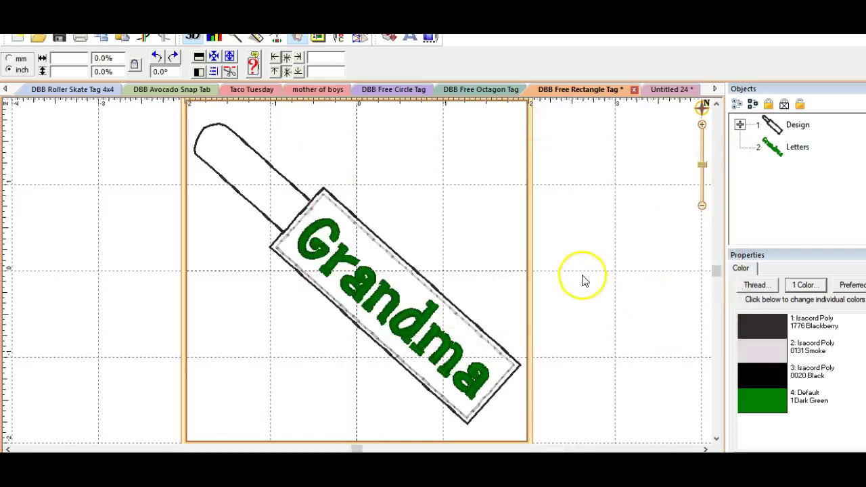
# Expand the Design node in the Objects panel to list its Run stitch steps and Letters object.
pyautogui.click(564, 241)
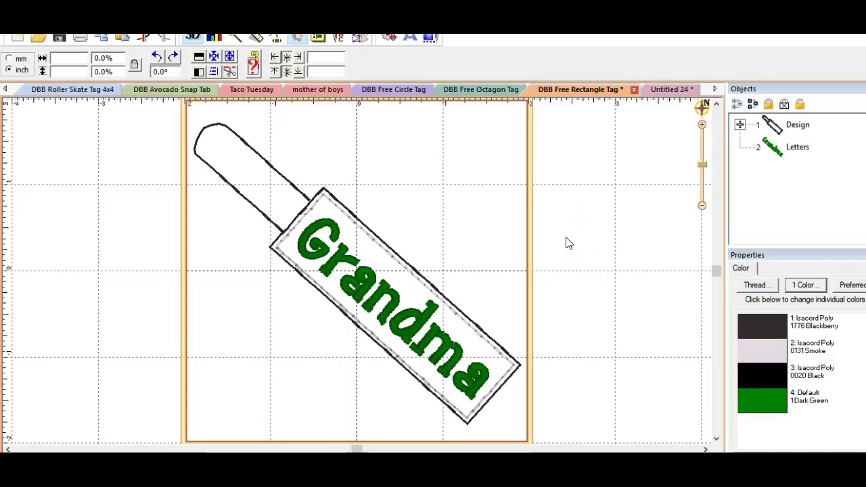
pyautogui.click(739, 125)
pyautogui.click(819, 148)
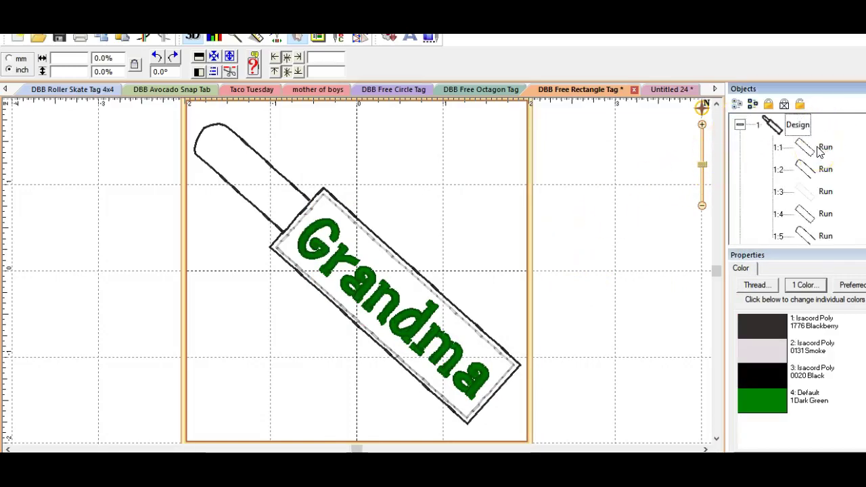
pyautogui.click(764, 127)
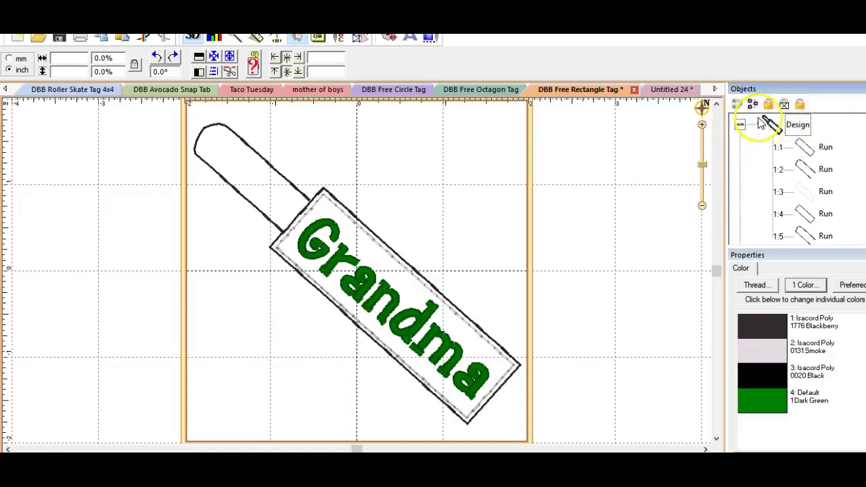
pyautogui.scroll(-1, 818, 162)
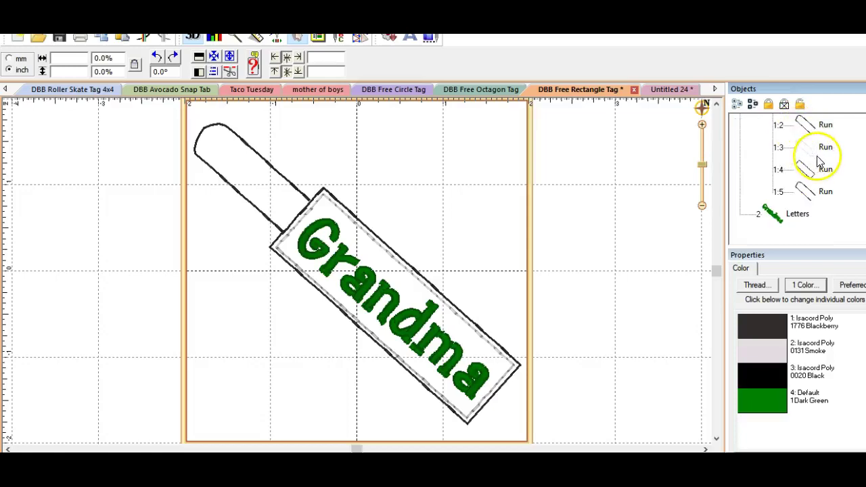
pyautogui.click(796, 213)
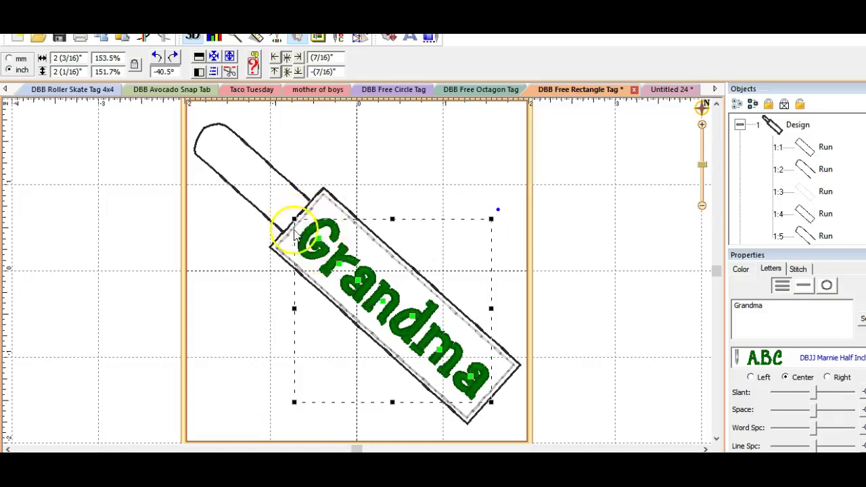
pyautogui.click(524, 270)
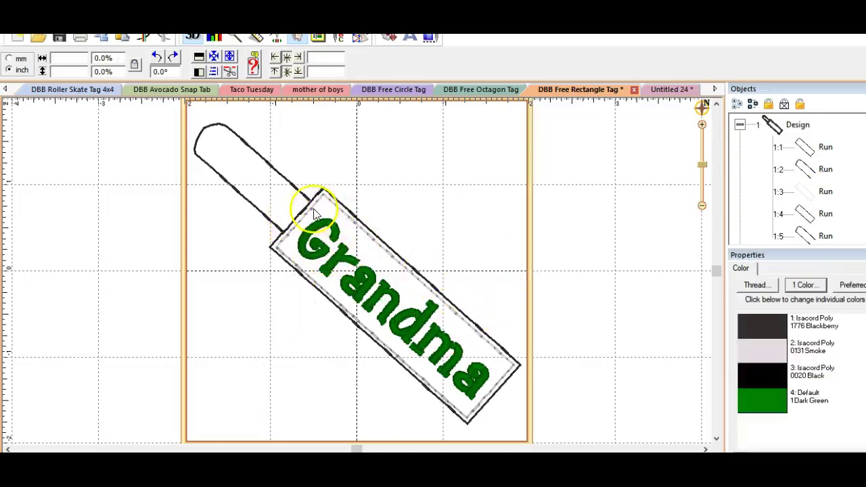
# Select Run steps 1:3, 1:4 and 1:5, then reselect the Grandma Letters object.
pyautogui.click(807, 193)
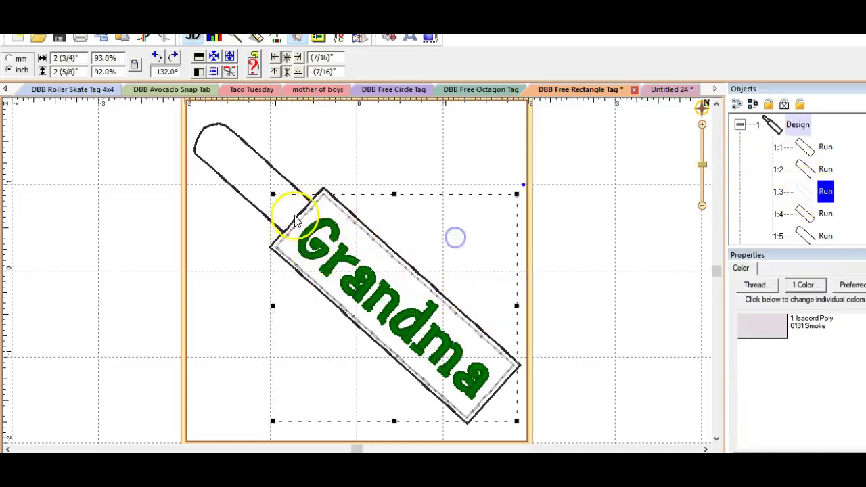
pyautogui.click(807, 215)
pyautogui.click(823, 236)
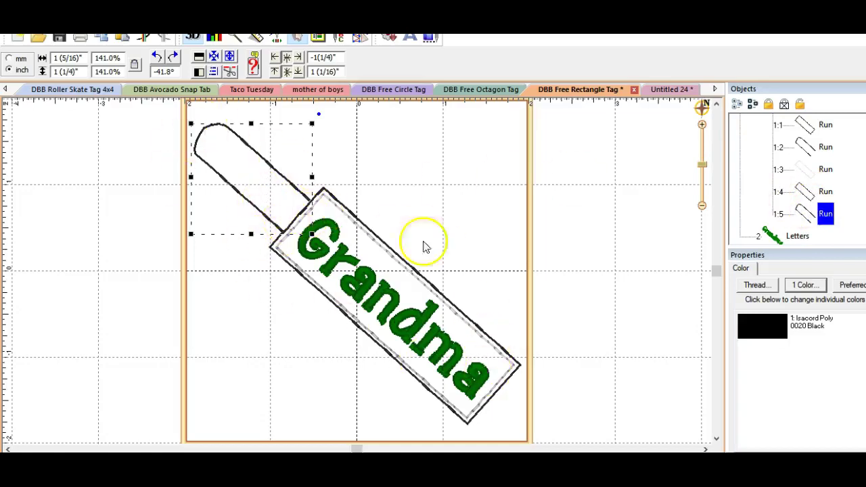
pyautogui.click(805, 237)
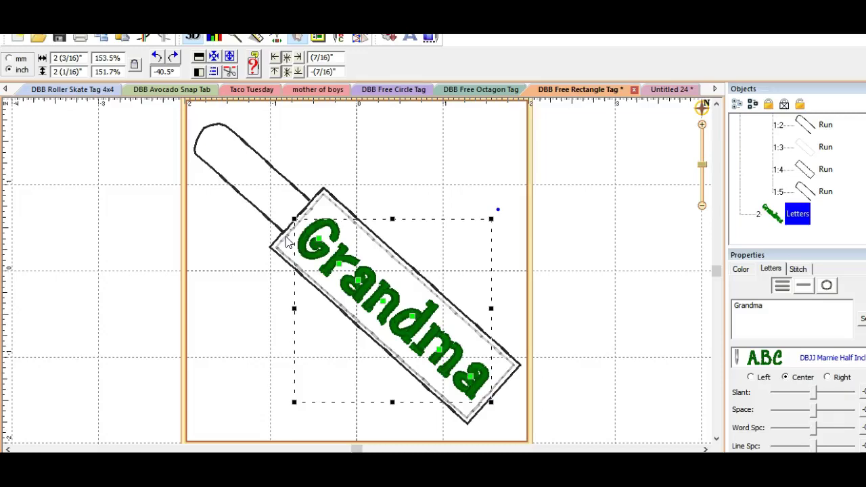
pyautogui.scroll(2, 286, 242)
pyautogui.scroll(-2, 274, 289)
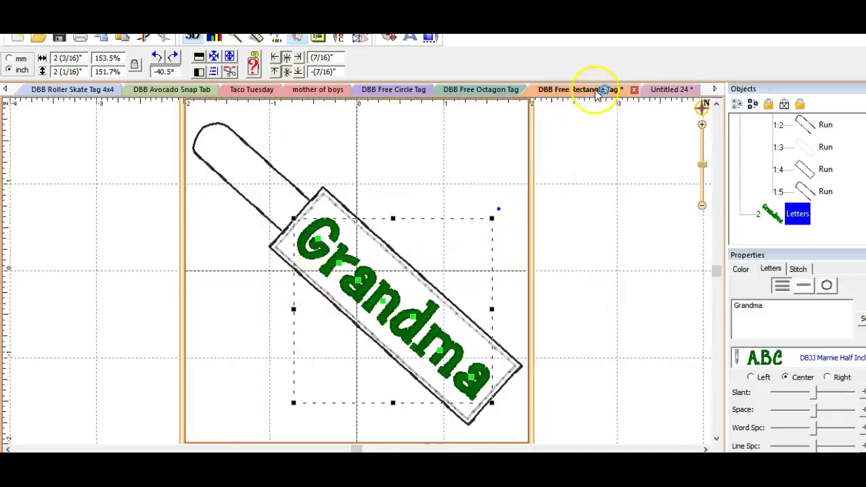
# Switch to the Untitled 24 document showing the 'Adding Lettering to a BE file' title.
pyautogui.click(673, 91)
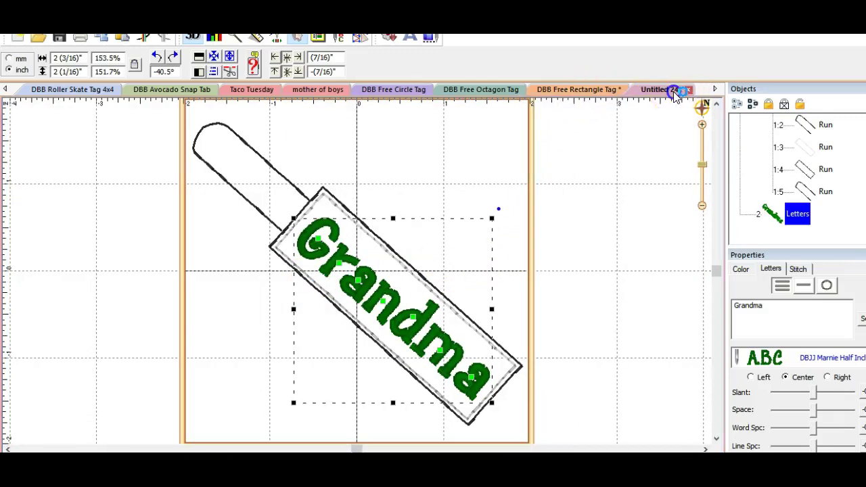